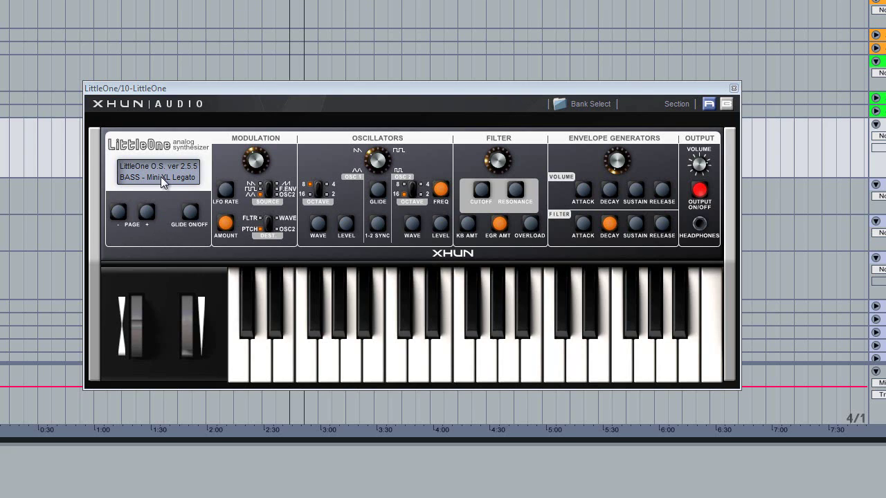
Bring up the Page 01 Mode settings on the synth's display and adjust oscillator 2's frequency.
click(147, 213)
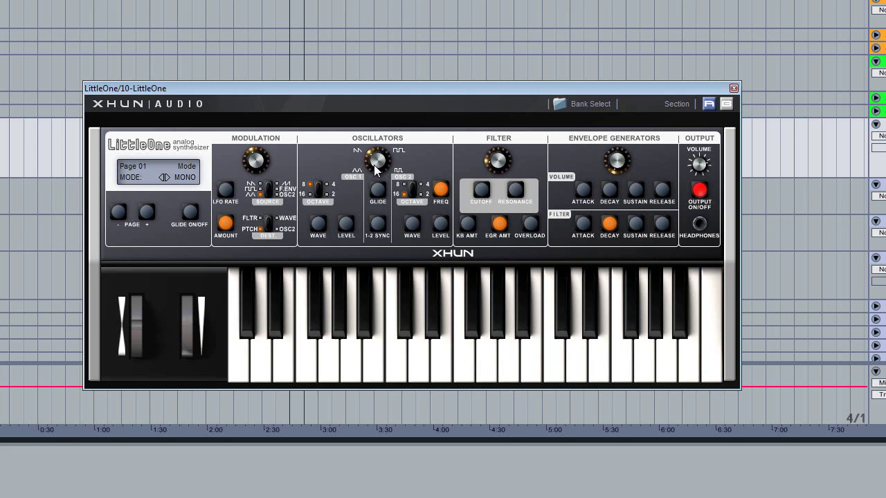
drag(381, 158, 385, 199)
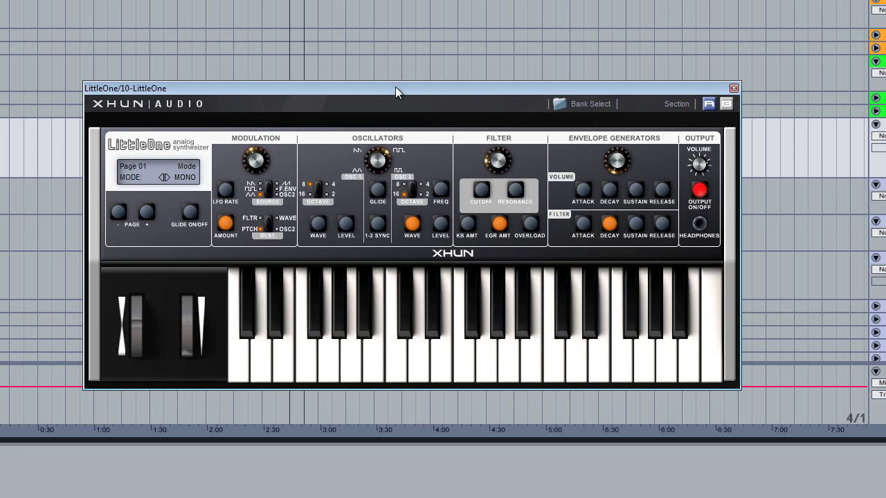
drag(395, 87, 406, 78)
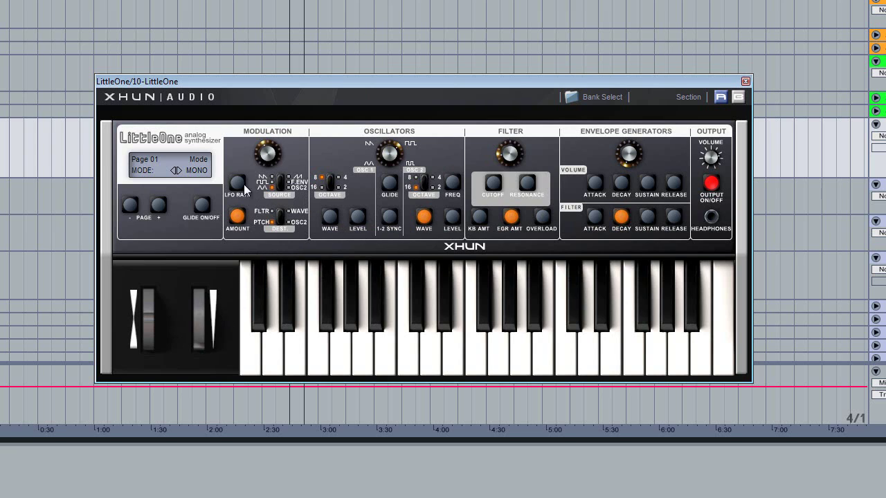
Adjust the waveform and level of oscillator 1 while playing test notes.
click(358, 217)
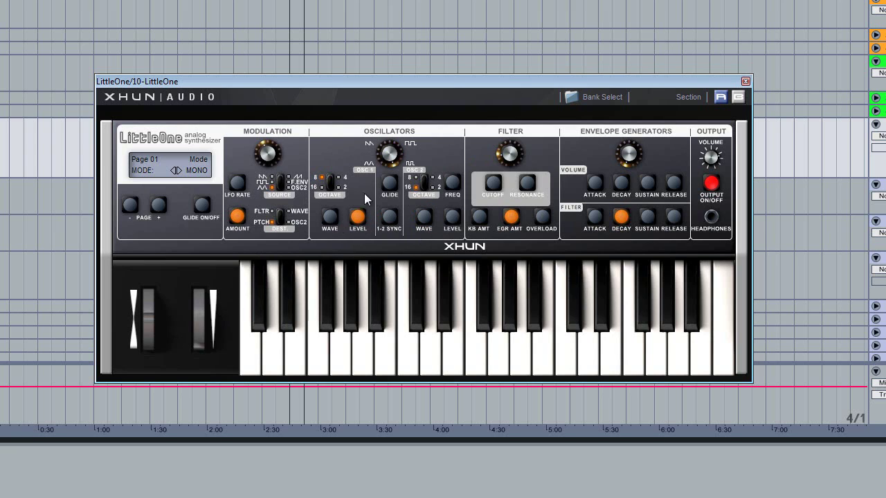
click(335, 219)
click(331, 218)
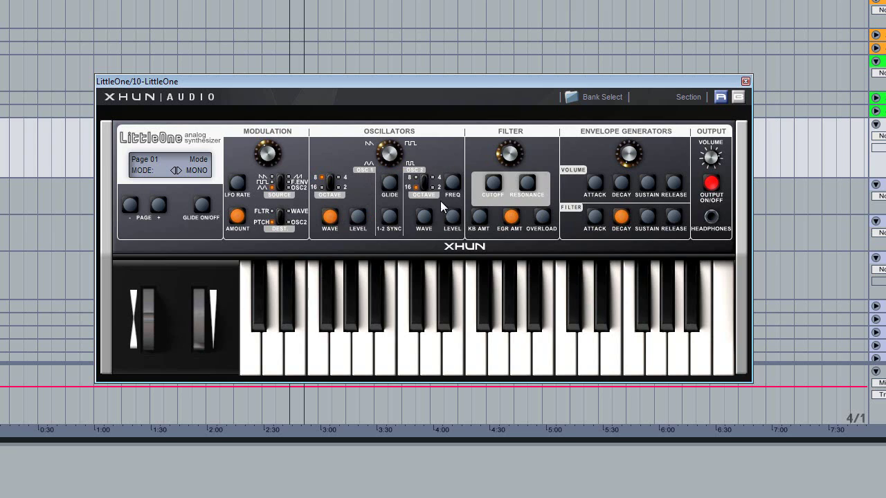
key(h)
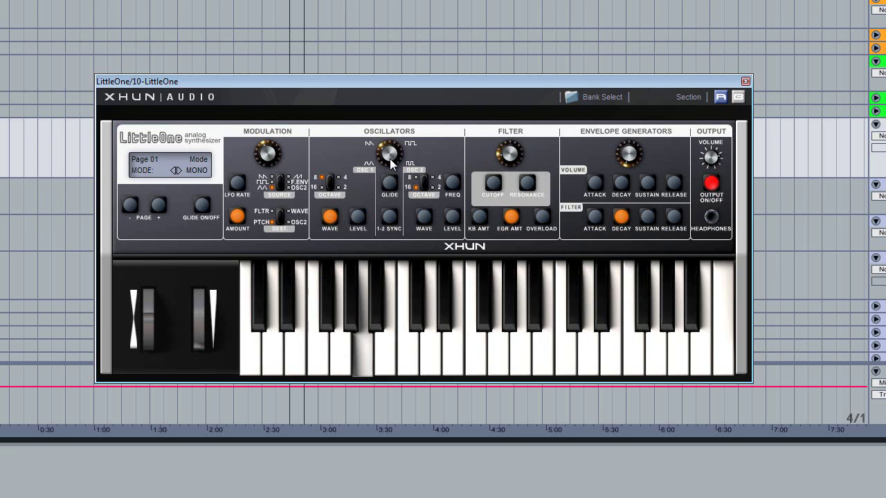
key(h)
key(h)
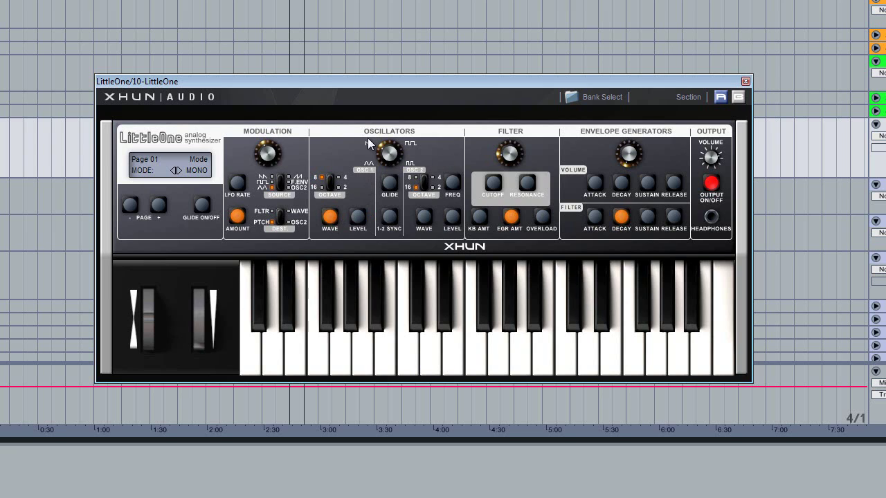
click(358, 219)
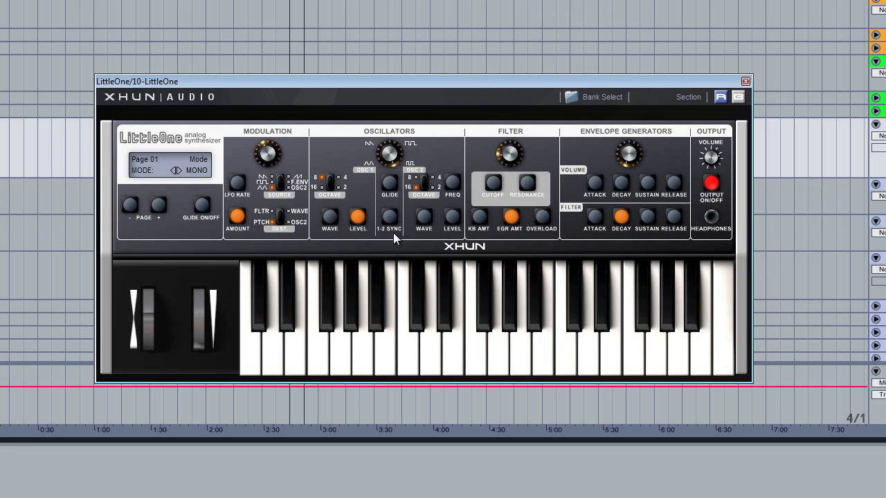
Go to the Page 03 Trigger settings on the synth's display and set Legato to OFF.
click(180, 171)
click(178, 172)
click(131, 204)
click(157, 206)
click(157, 207)
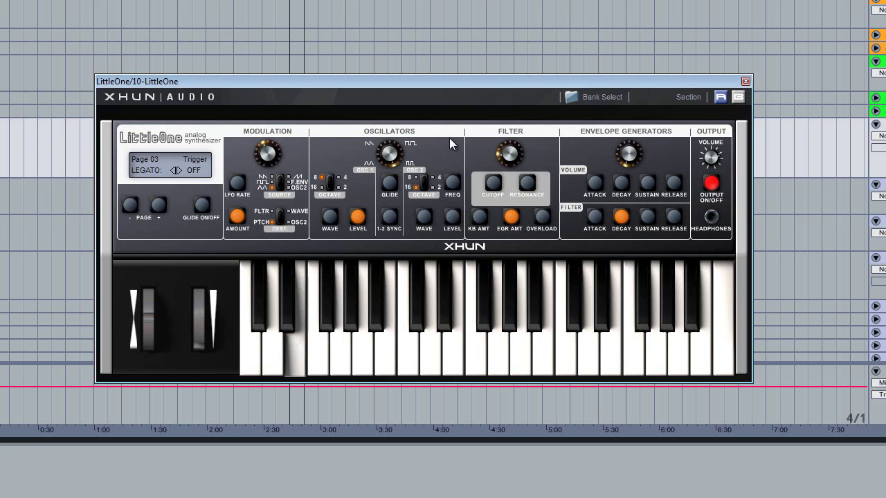
click(180, 172)
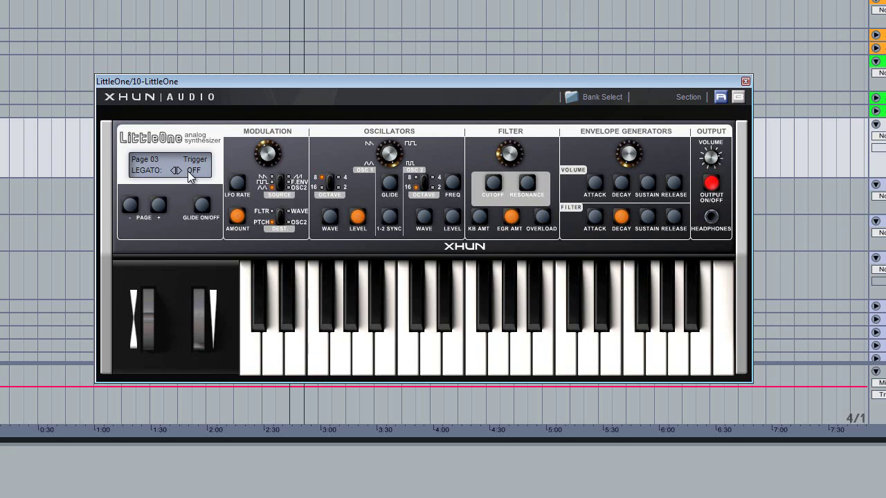
click(192, 174)
Raise the filter's cutoff and lower its resonance.
click(541, 219)
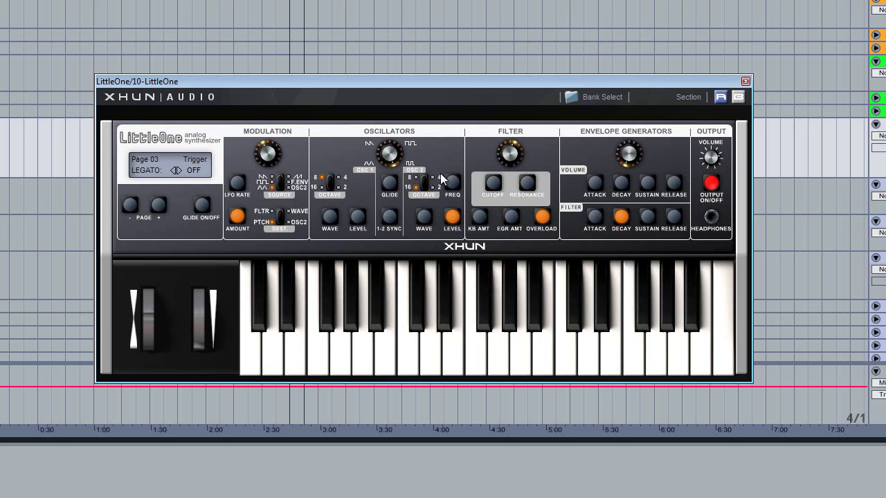
click(496, 184)
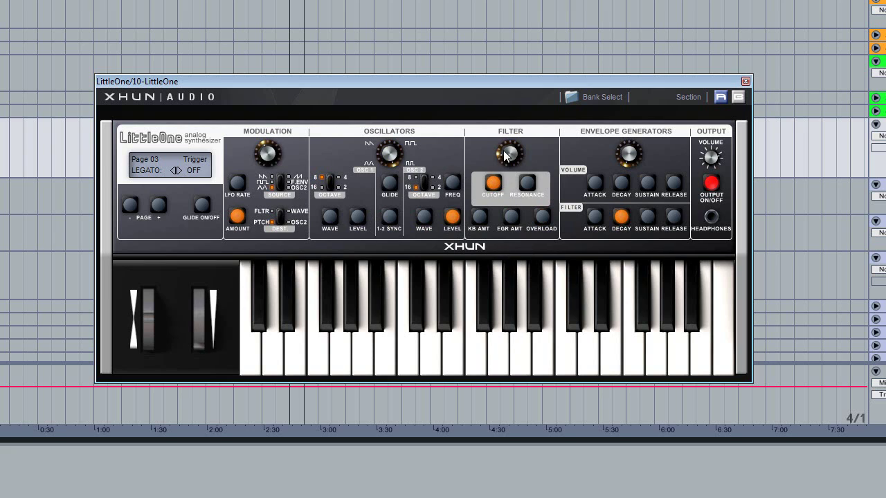
drag(506, 159, 526, 129)
click(527, 183)
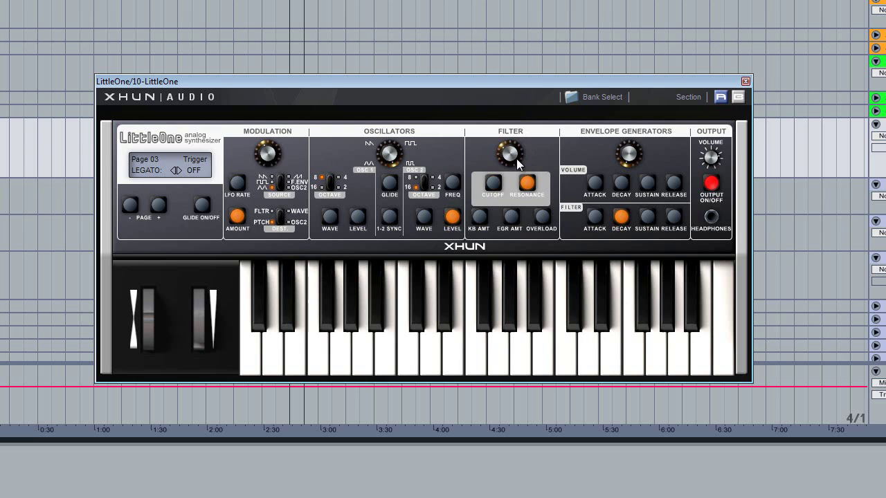
drag(518, 163, 504, 194)
Fine-tune the filter's resonance and cutoff against each other while playing test notes.
click(494, 185)
click(527, 182)
drag(517, 108, 500, 179)
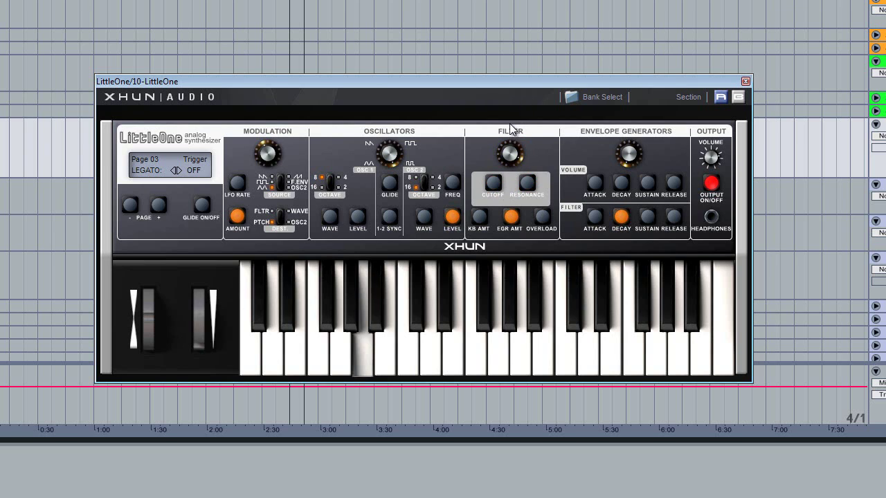
click(524, 182)
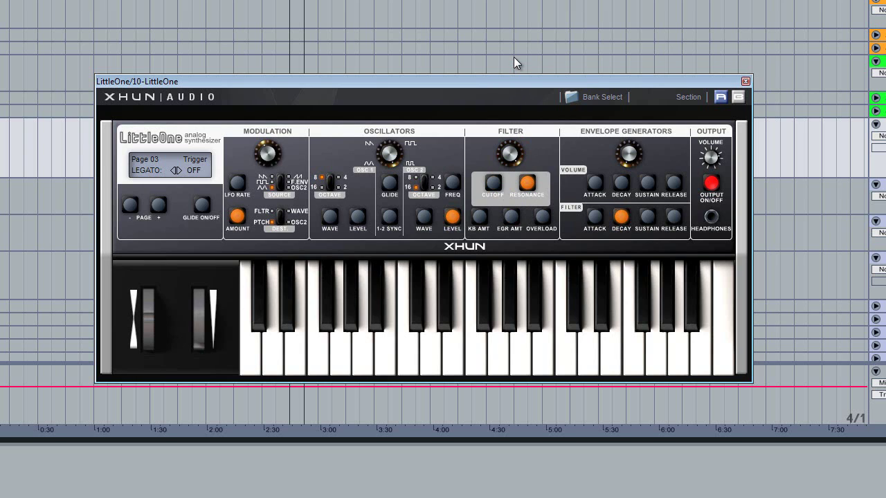
click(494, 181)
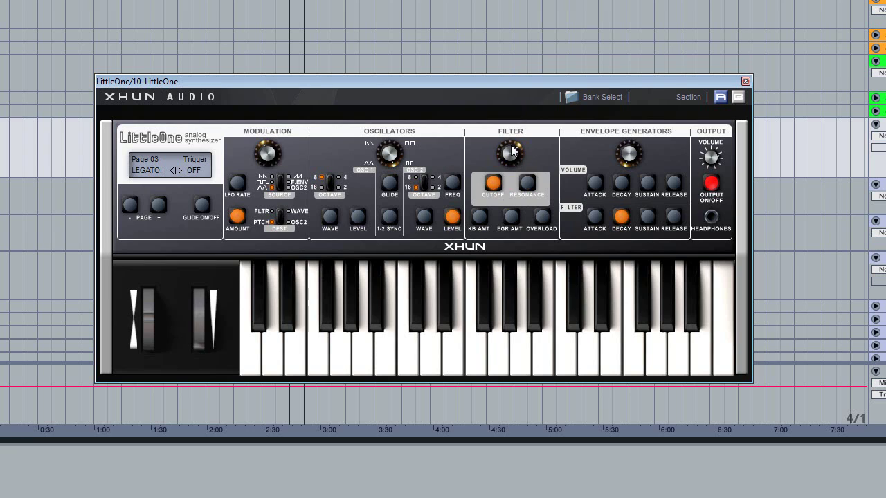
click(525, 182)
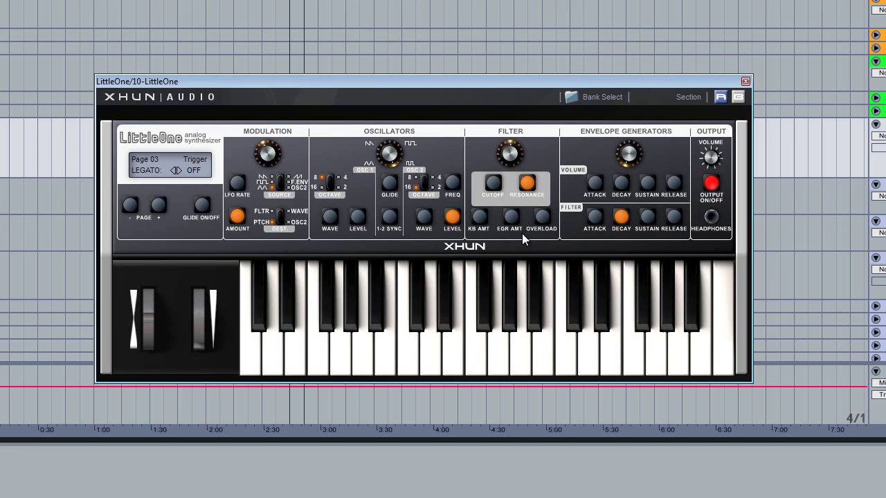
click(495, 182)
Adjust the attack, sustain and release of the volume envelope.
click(597, 183)
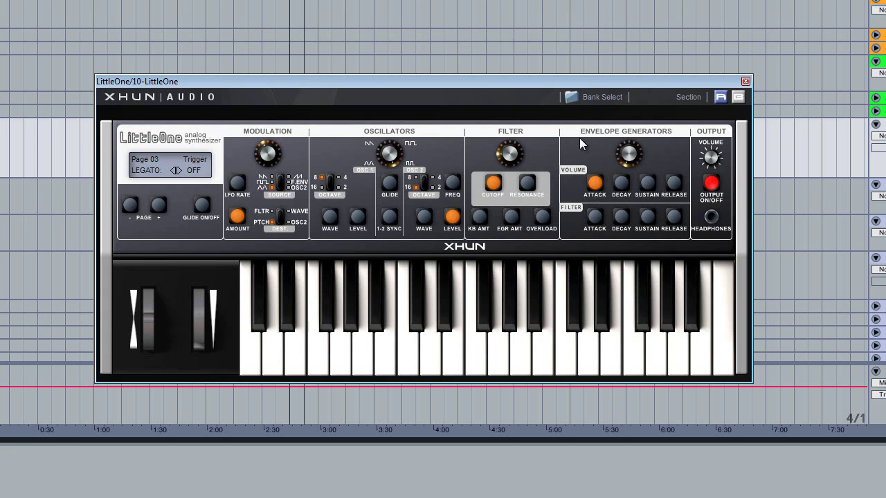
click(647, 183)
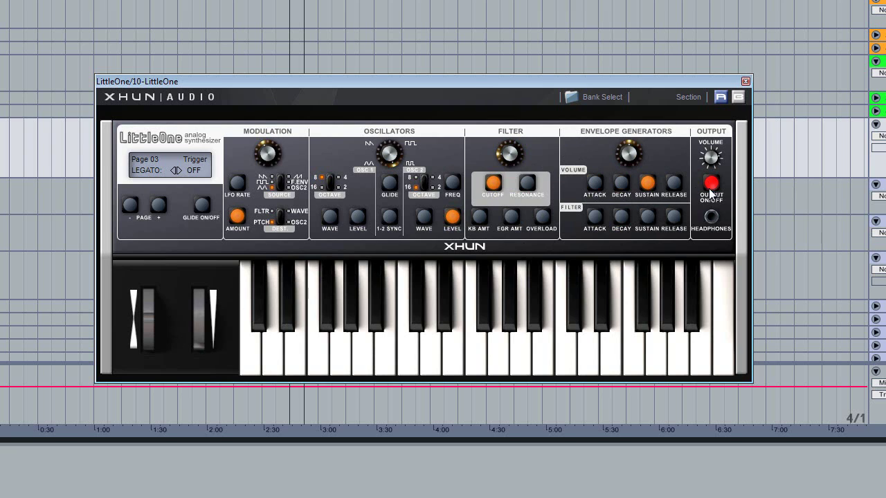
click(672, 185)
click(648, 185)
click(673, 182)
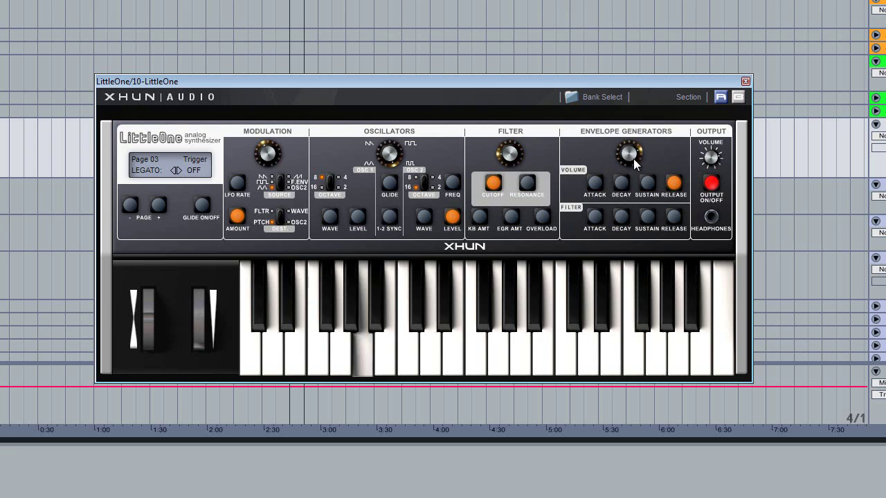
Adjust the filter envelope's release, attack and sustain, and readjust the volume envelope's attack.
click(674, 217)
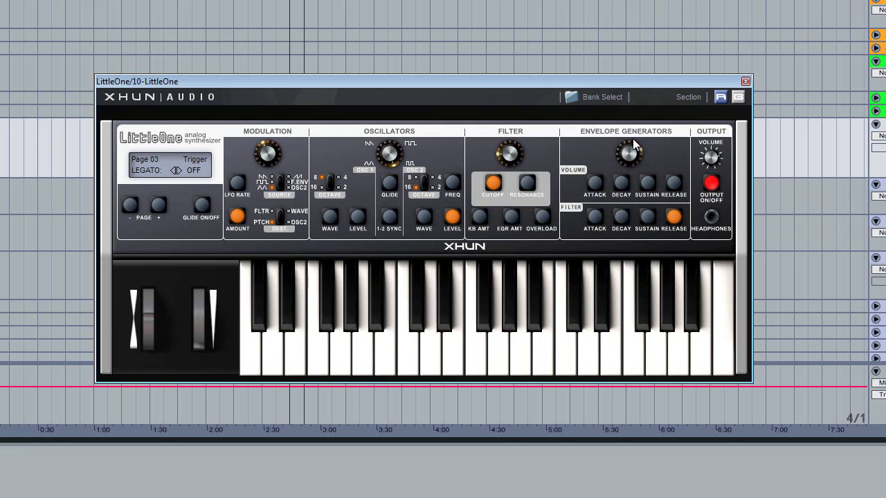
click(595, 182)
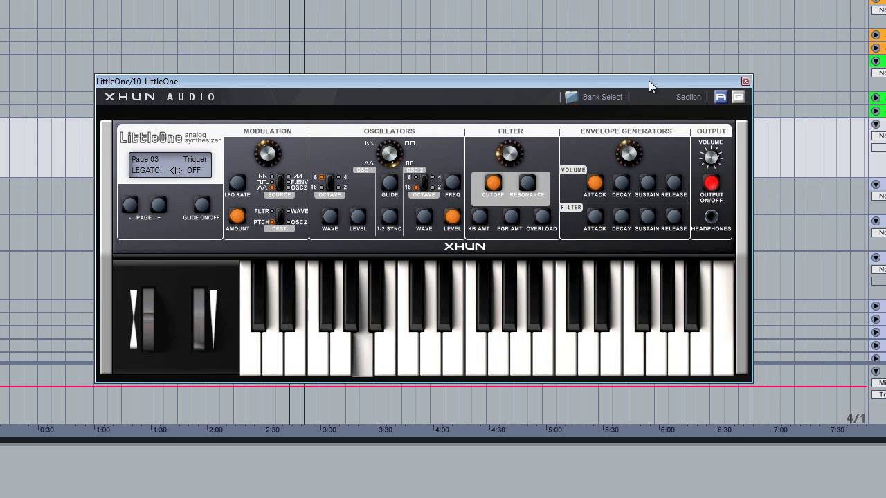
click(595, 217)
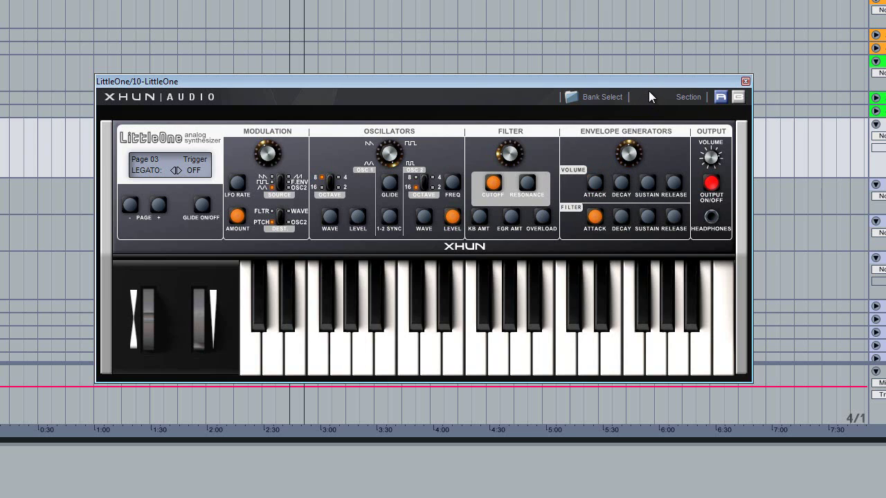
click(673, 216)
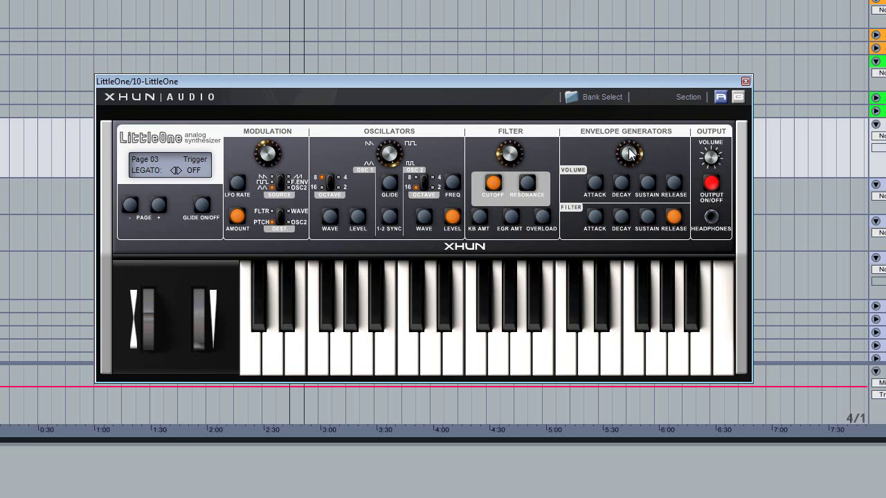
click(649, 218)
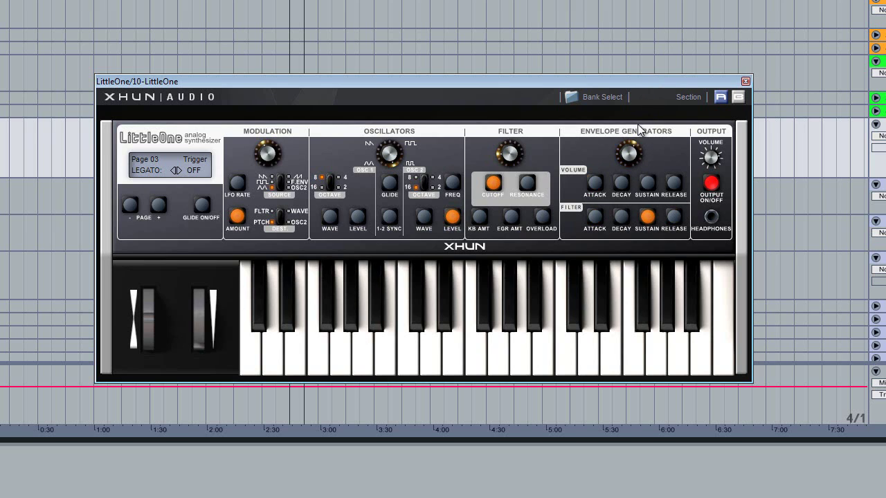
click(595, 183)
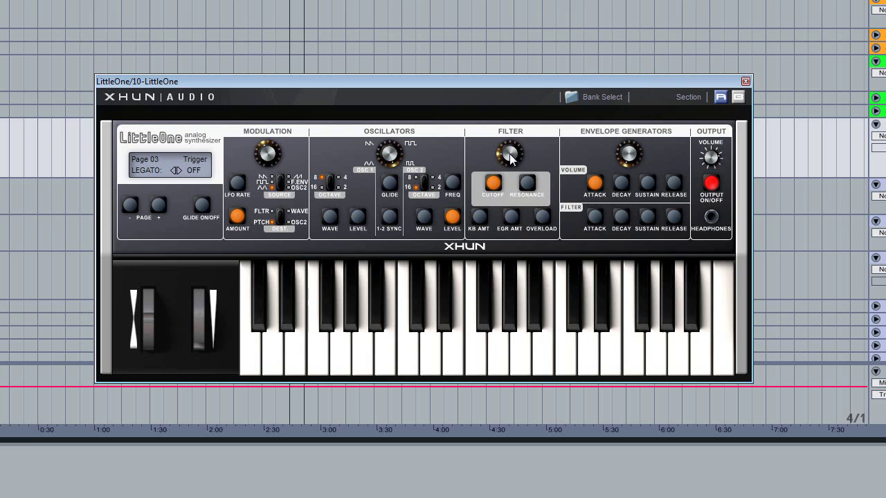
click(594, 217)
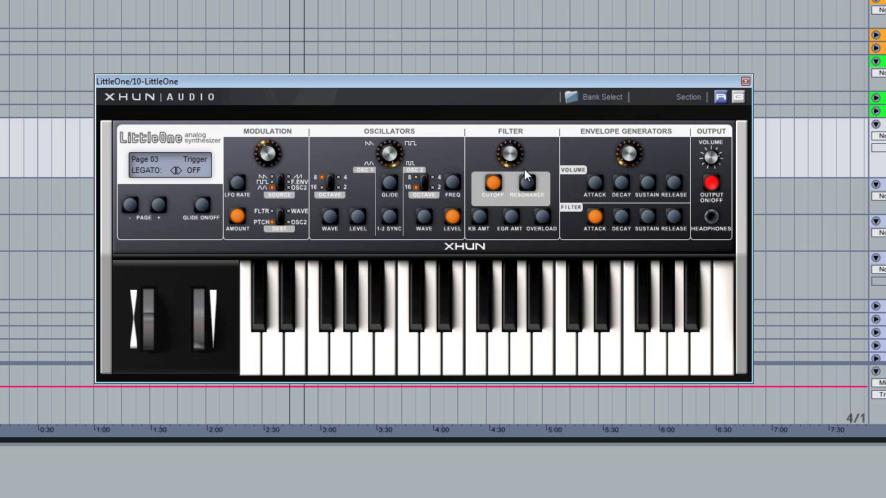
Balance the levels of oscillator 1 and oscillator 2.
click(358, 216)
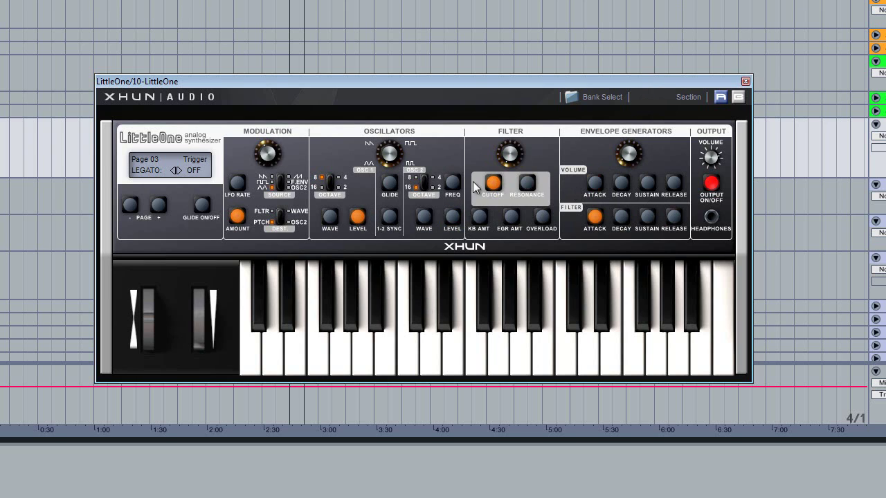
click(453, 218)
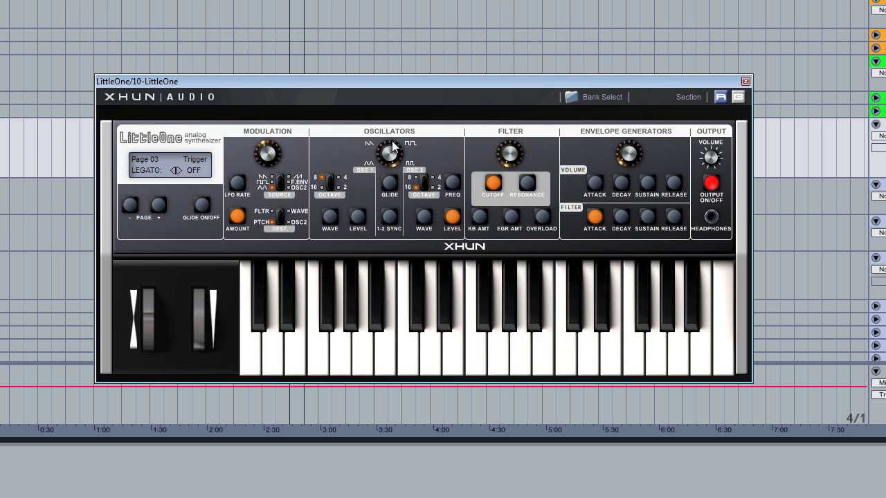
Adjust the LFO rate and modulation amount, with a sawtooth as the source and OSC2 as the destination.
click(236, 182)
click(241, 217)
click(237, 182)
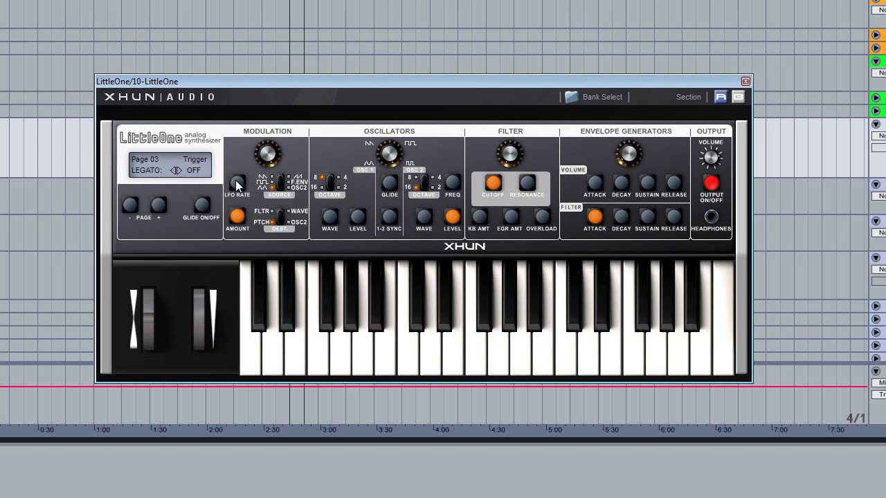
click(280, 184)
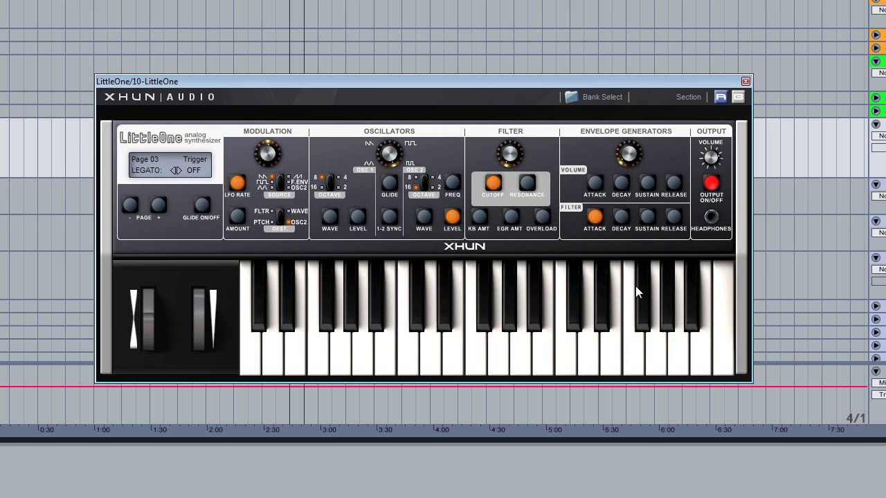
Adjust the filter envelope's decay and sustain and the volume envelope's attack, decay, sustain and release.
click(621, 220)
click(647, 218)
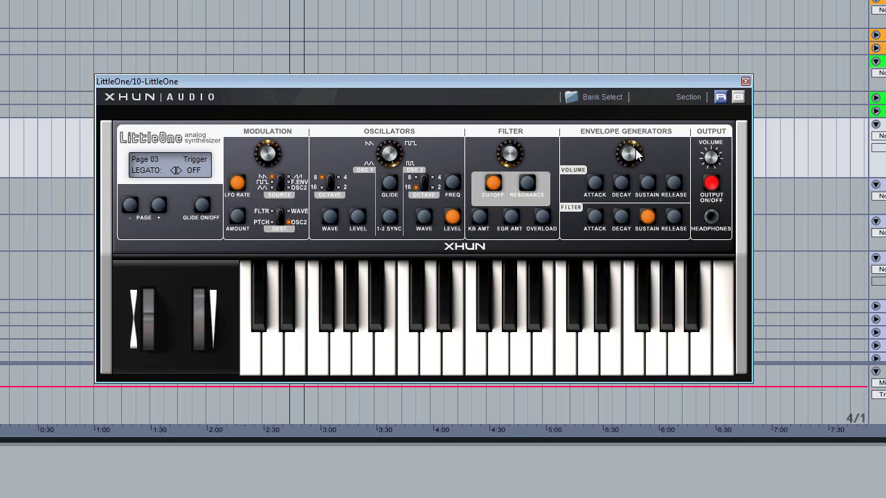
click(600, 183)
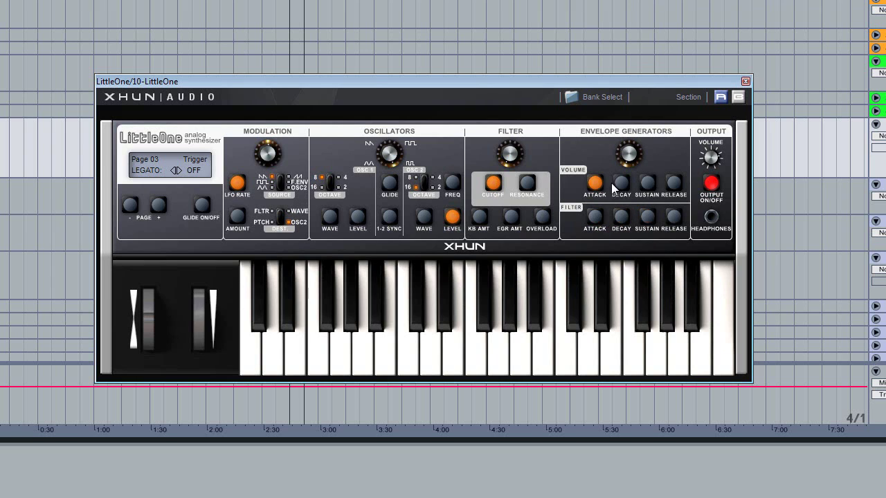
click(619, 183)
click(645, 183)
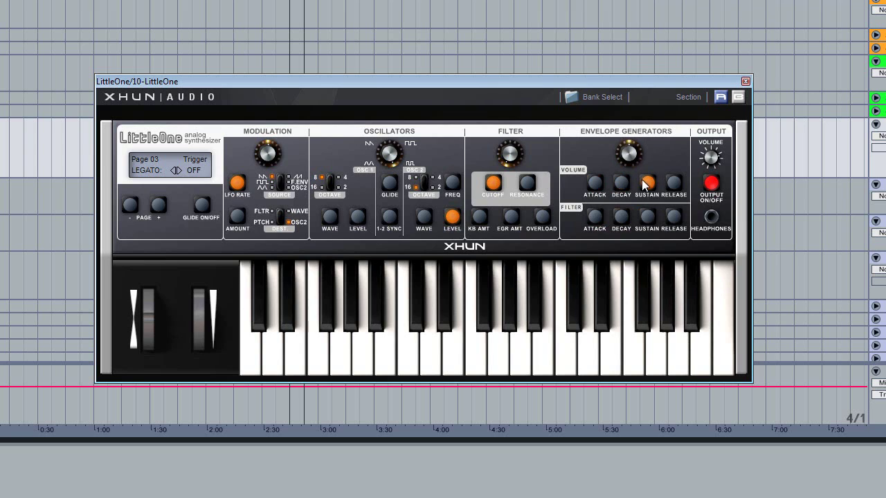
click(673, 183)
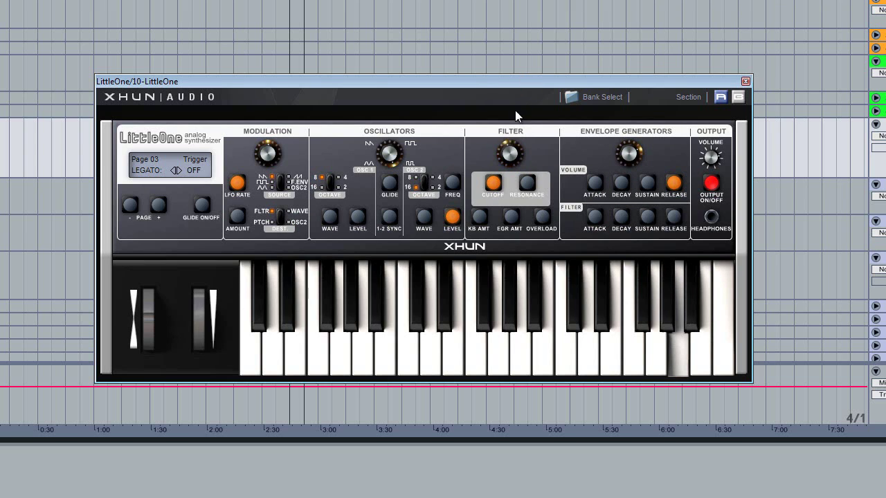
Adjust the filter resonance and reshape oscillator 2 through its waveform and frequency.
click(526, 183)
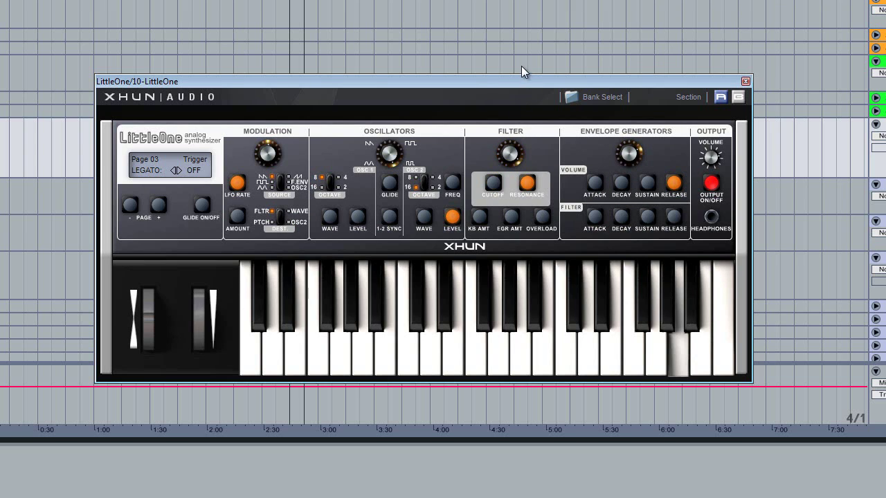
click(424, 217)
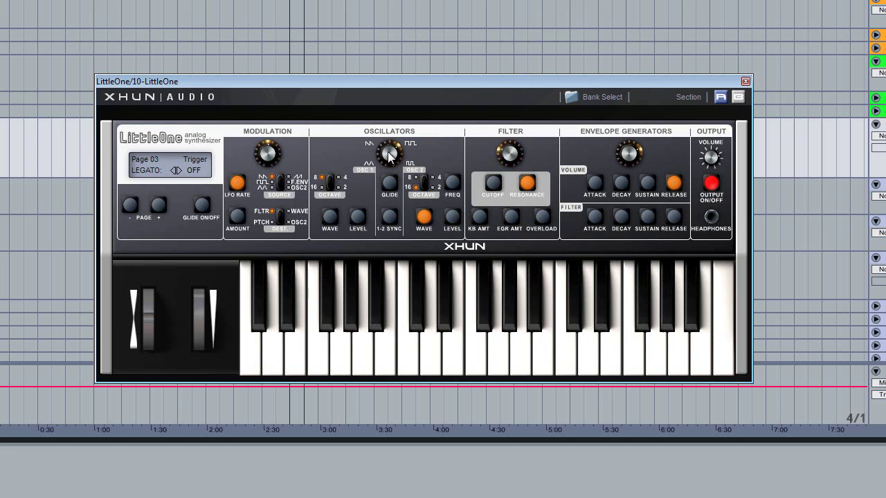
drag(389, 155, 407, 213)
click(452, 182)
Set the modulation source to the square wave and adjust the LFO rate and modulation amount.
click(281, 185)
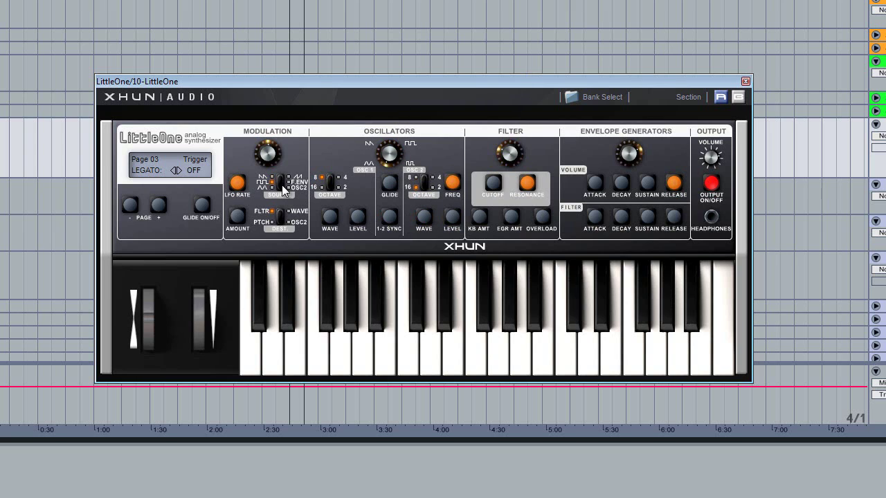
drag(269, 158, 285, 124)
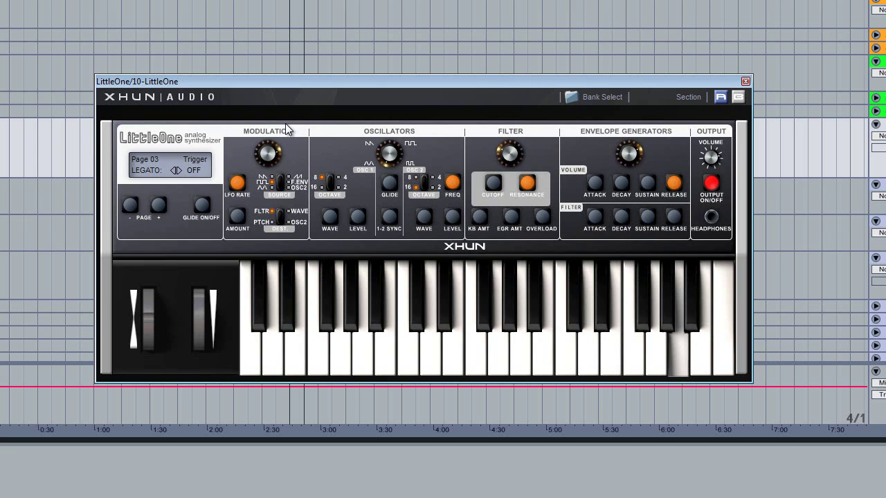
click(239, 213)
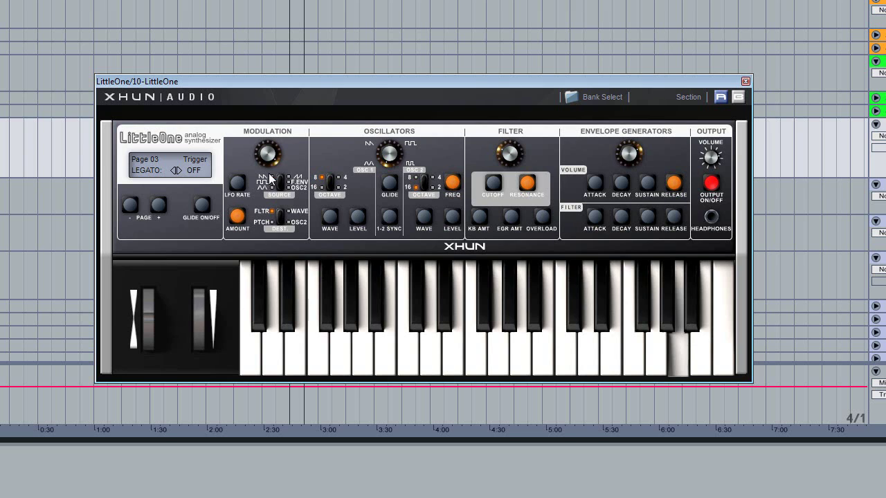
Adjust oscillator 1's level and readjust the filter resonance.
click(358, 217)
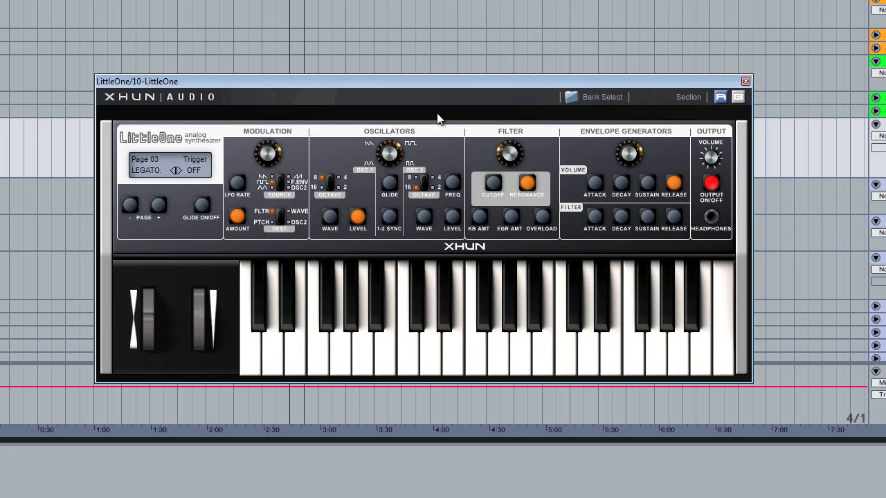
click(528, 184)
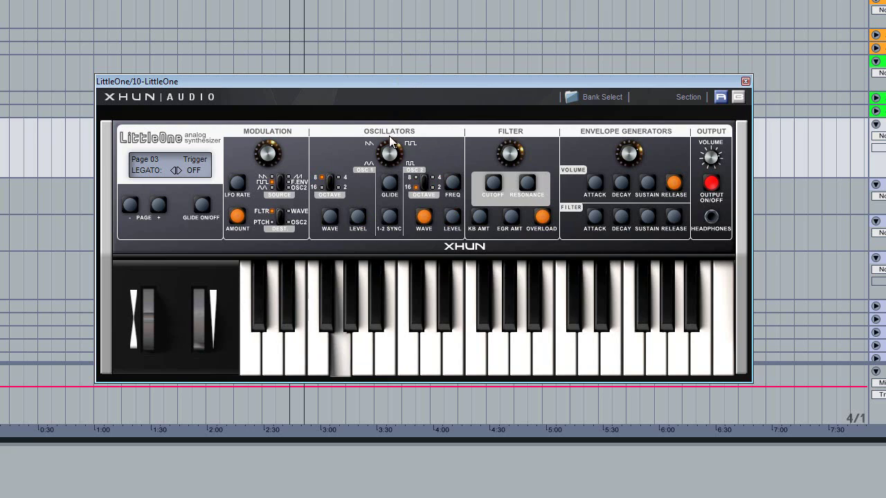
Try the oscillator 1-2 sync on and off, and adjust the glide.
click(390, 216)
click(391, 217)
click(391, 184)
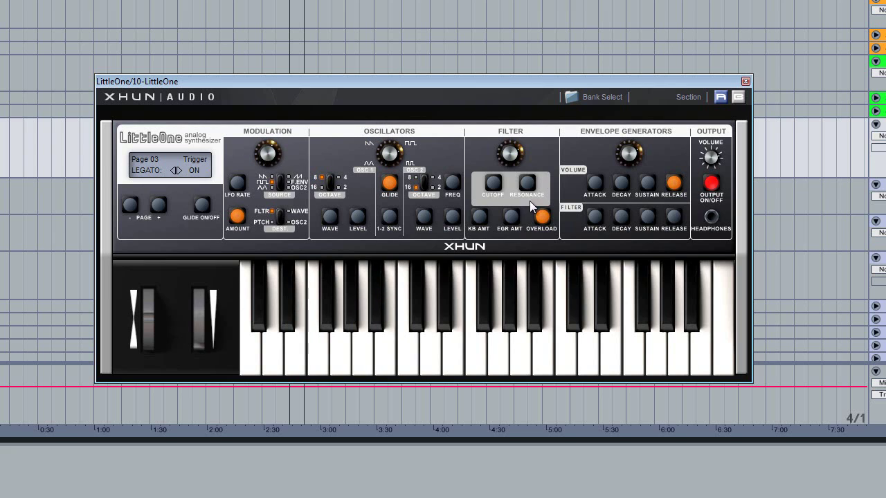
Readjust the filter's overload, resonance and cutoff.
drag(512, 158, 520, 254)
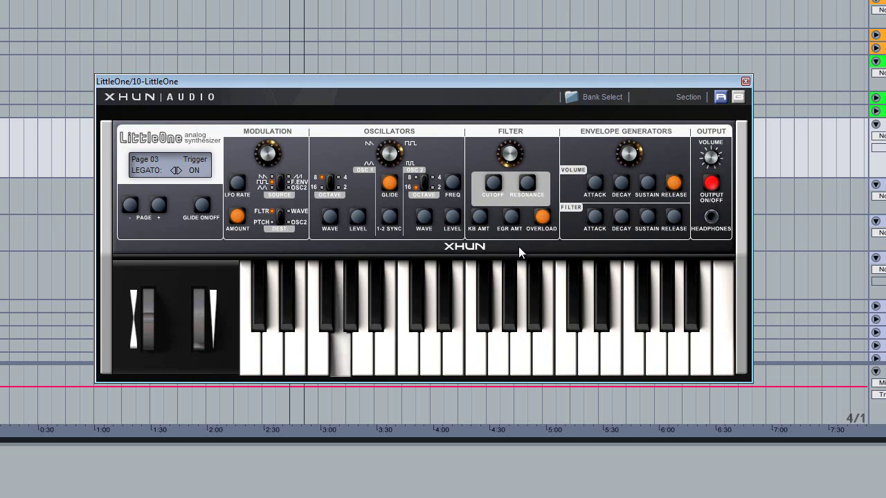
click(498, 184)
click(527, 182)
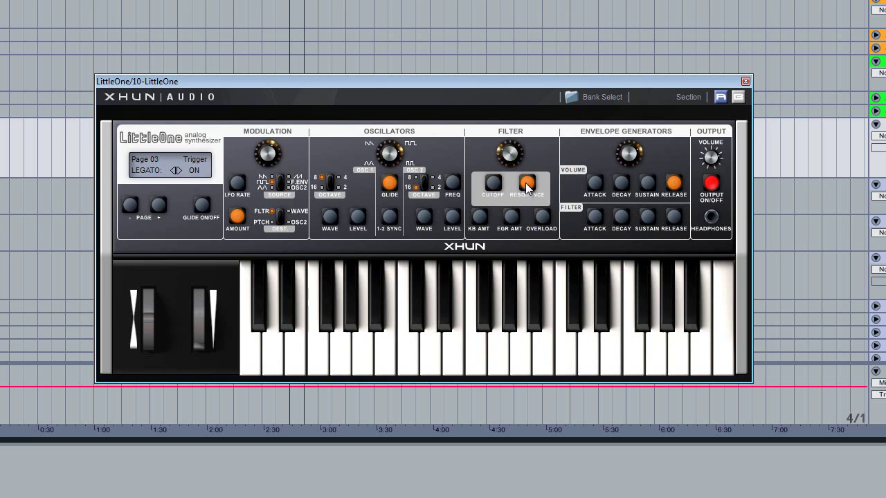
drag(516, 157, 520, 103)
click(542, 217)
drag(520, 162, 517, 49)
click(491, 181)
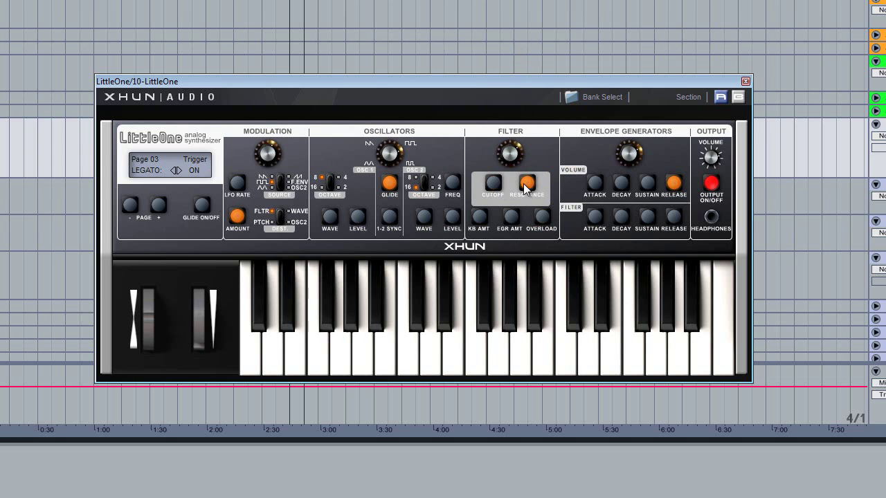
mouse_move(512, 129)
mouse_down()
mouse_move(511, 118)
mouse_move(513, 129)
mouse_up()
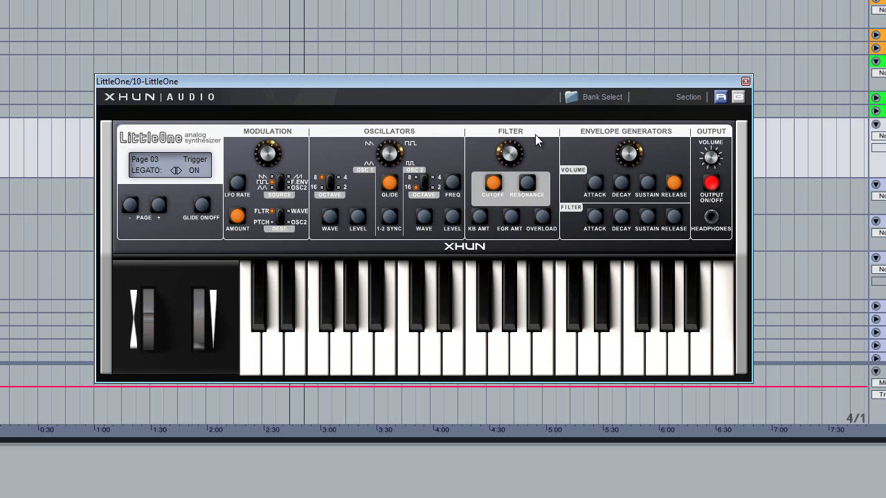
Adjust the volume envelope's attack and decay and the filter envelope's decay.
click(597, 183)
click(621, 183)
click(620, 216)
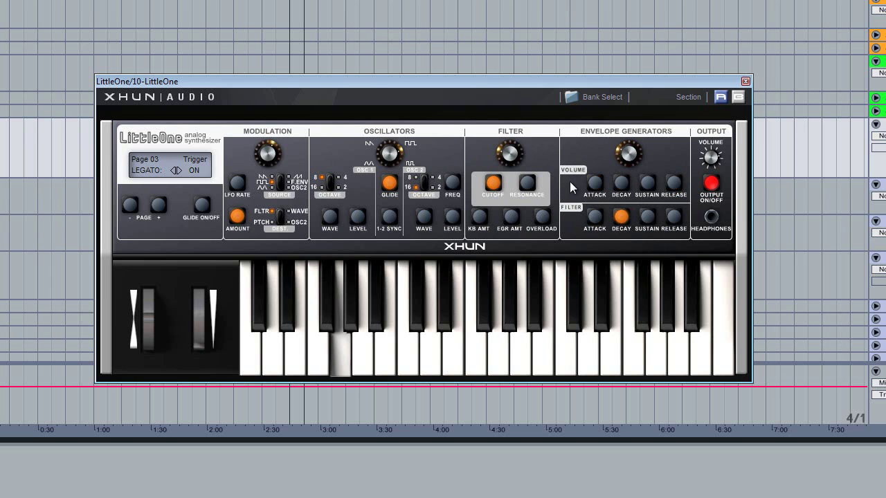
Adjust the filter's envelope amount and keyboard amount, and the filter envelope's sustain.
click(511, 217)
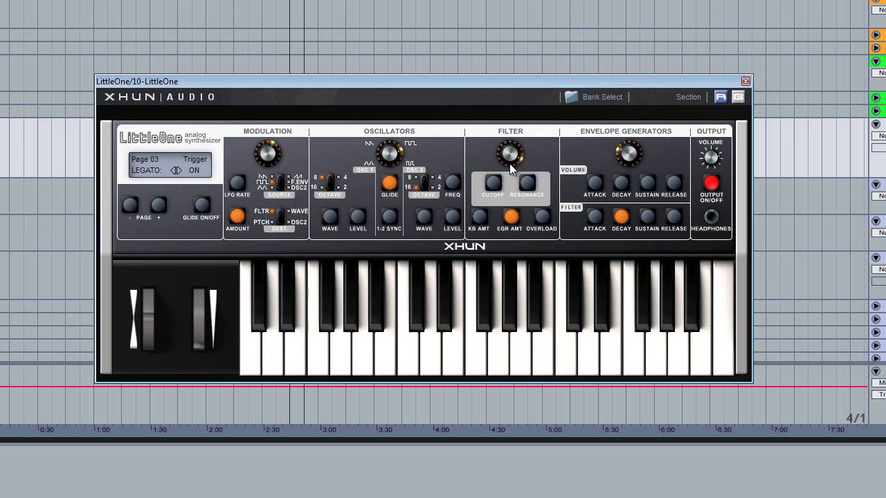
click(481, 216)
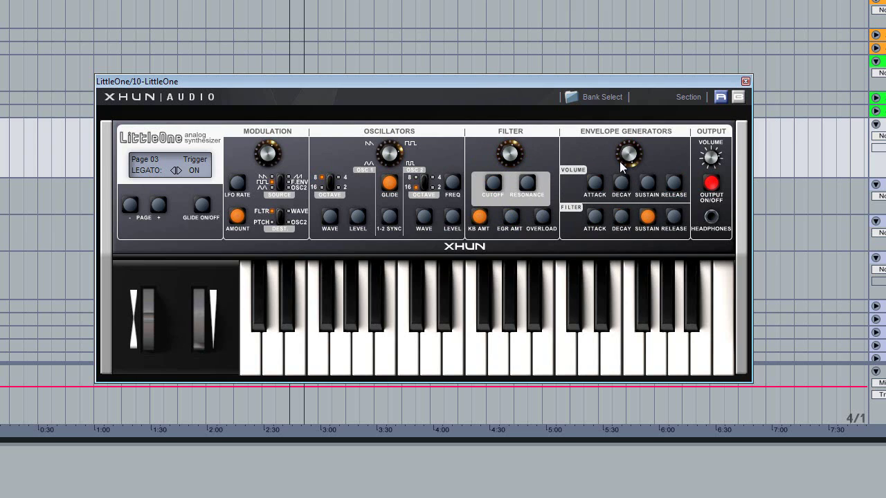
click(647, 216)
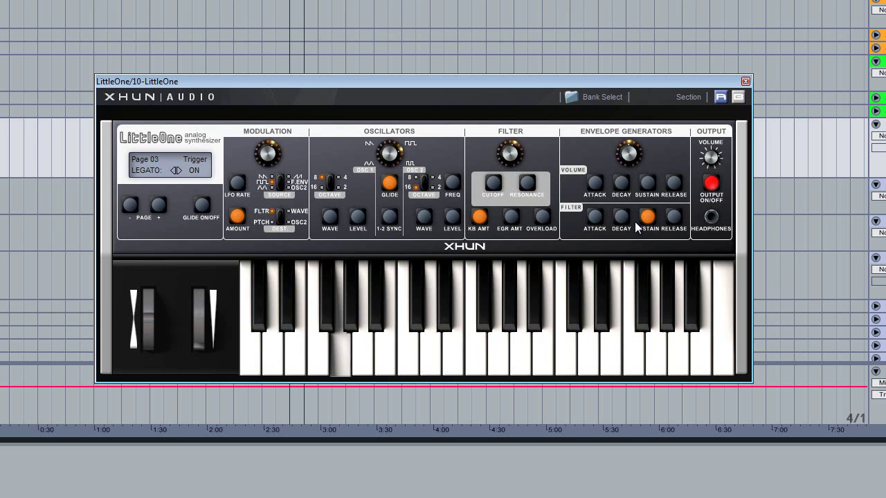
Rebalance the levels of oscillator 2 and oscillator 1, and adjust the glide.
click(452, 217)
click(390, 182)
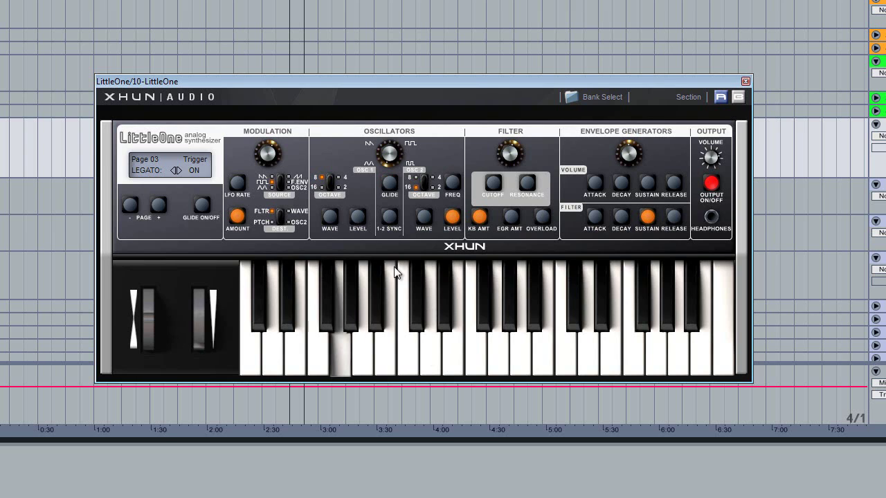
click(358, 217)
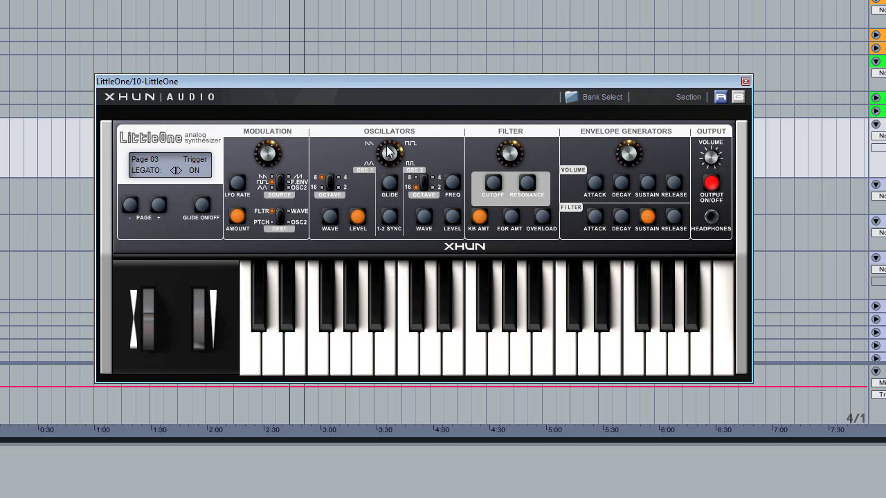
Adjust oscillator 1's waveform and level, and set its octave to 16.
click(331, 223)
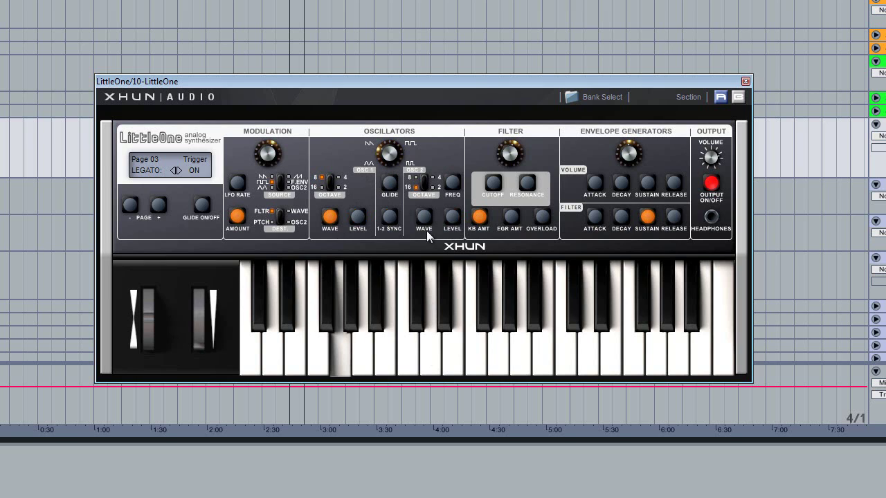
click(366, 218)
click(333, 185)
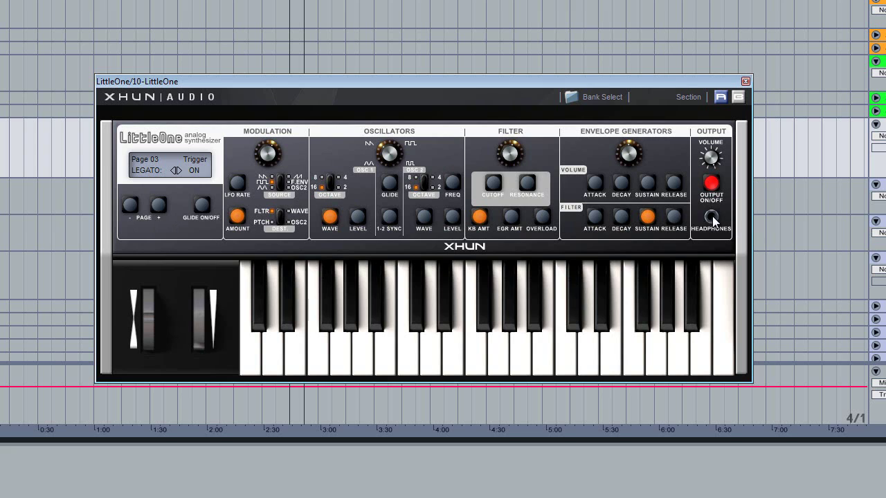
Show section B and try switching the MIDI sequencer and the 16-step trance gate on and off.
drag(712, 216, 708, 225)
click(738, 97)
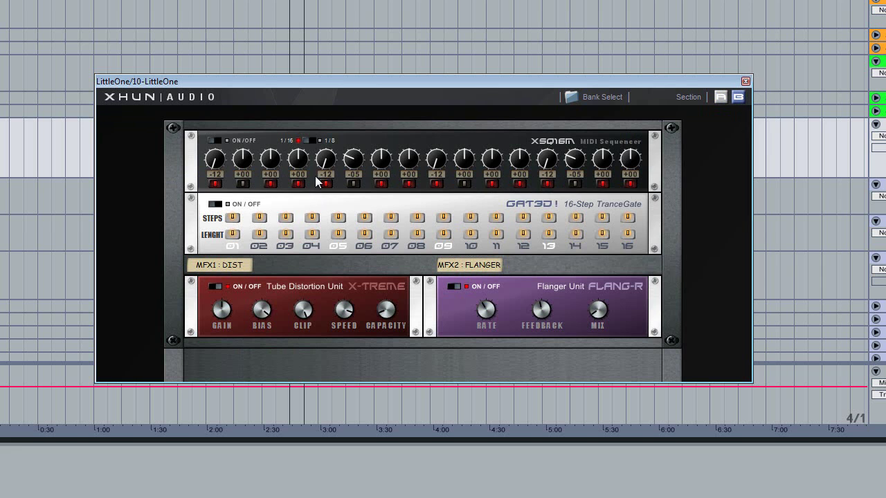
click(235, 142)
click(215, 141)
click(224, 207)
click(226, 207)
Look through the effect choices for MFX2 and adjust the flanger's mix.
click(467, 267)
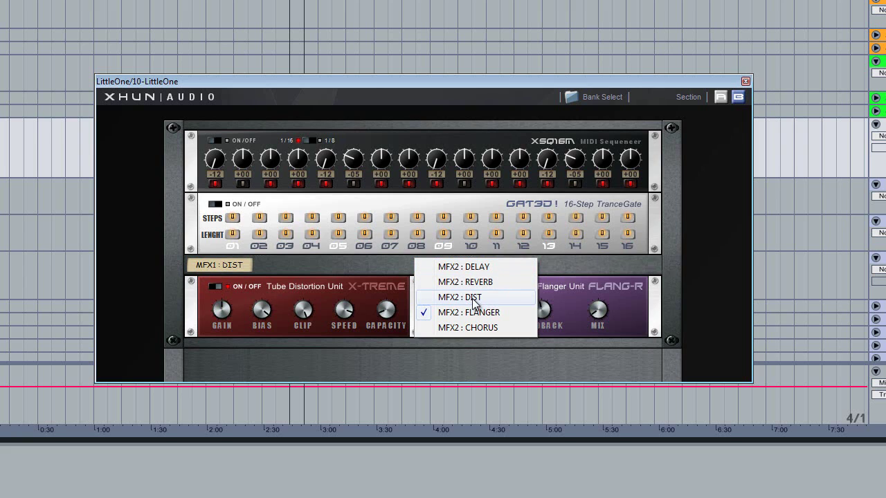
click(385, 270)
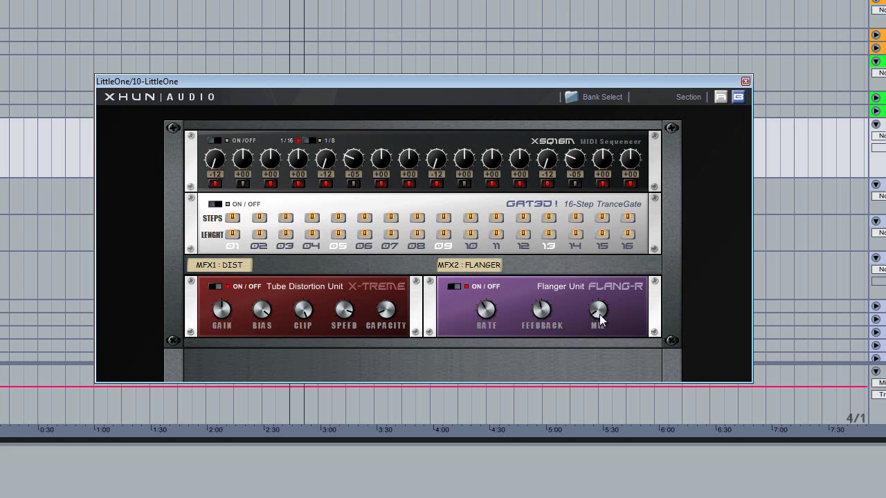
drag(601, 316, 612, 231)
Change the MFX2 effect to Chorus, toggle the chorus unit's power switch, and return to section A.
click(478, 266)
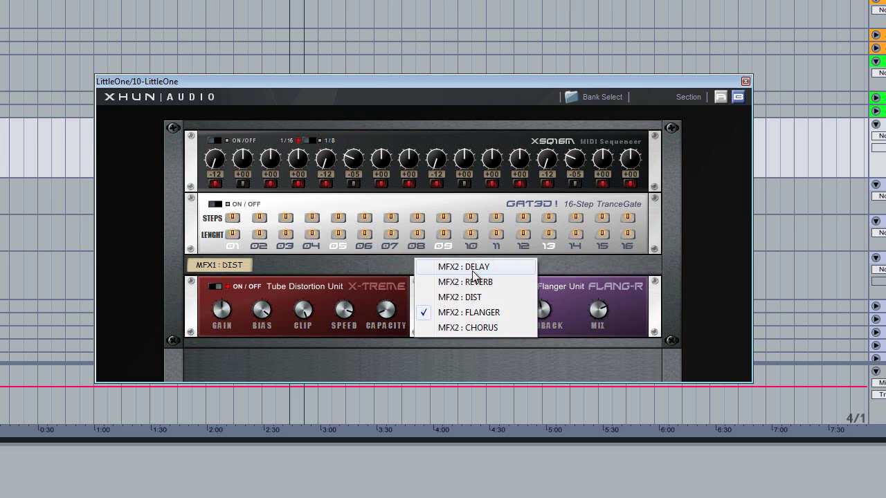
click(474, 329)
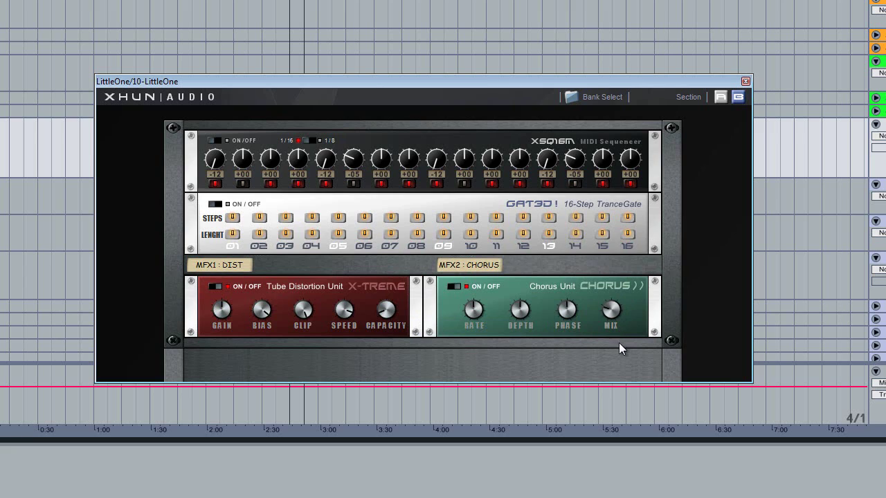
click(458, 290)
click(720, 97)
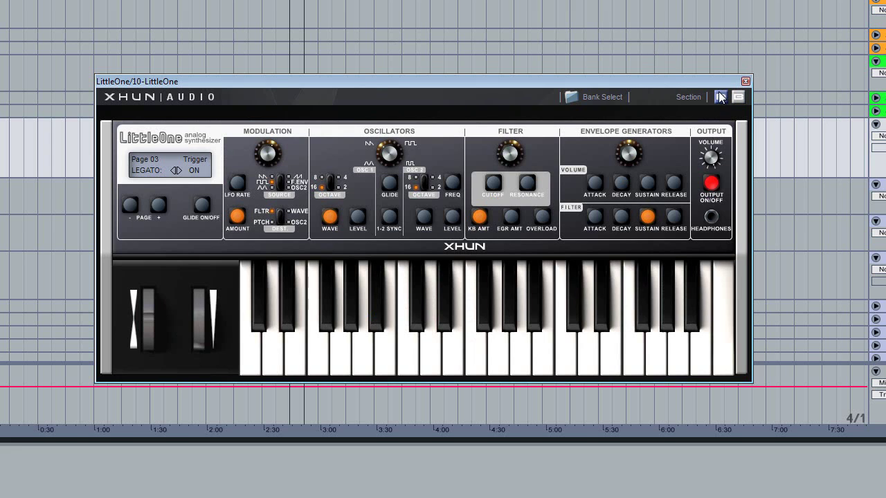